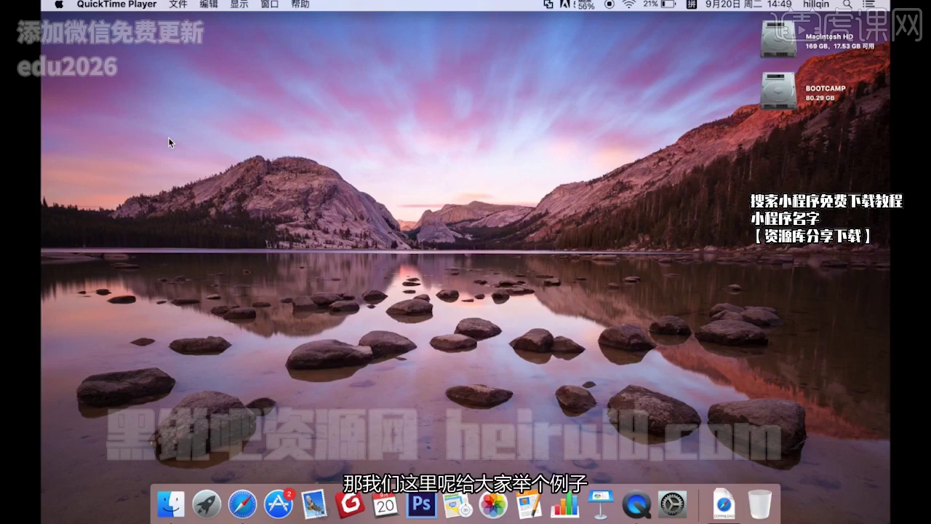
Open the 闺女视频 folder inside the home folder's 影片 folder in Finder and examine its .mov and .wmv videos.
left_click(170, 515)
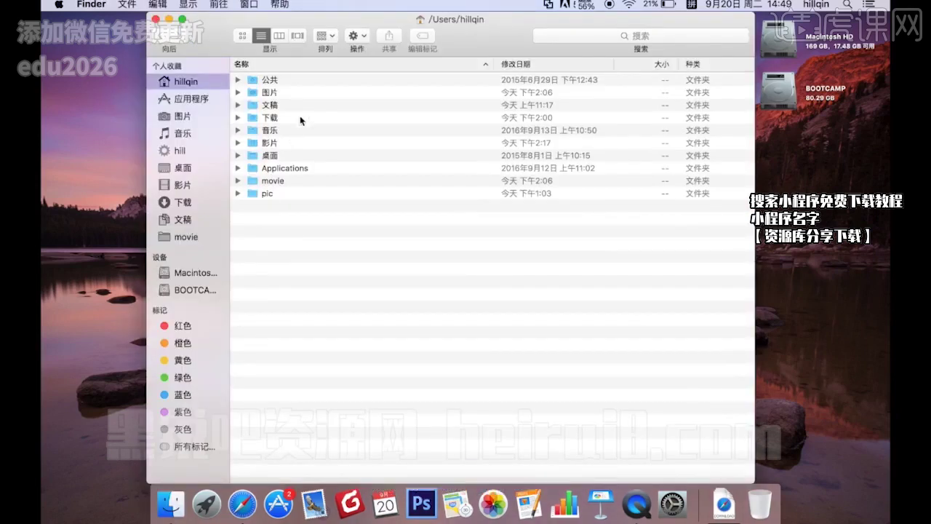
double_click(291, 142)
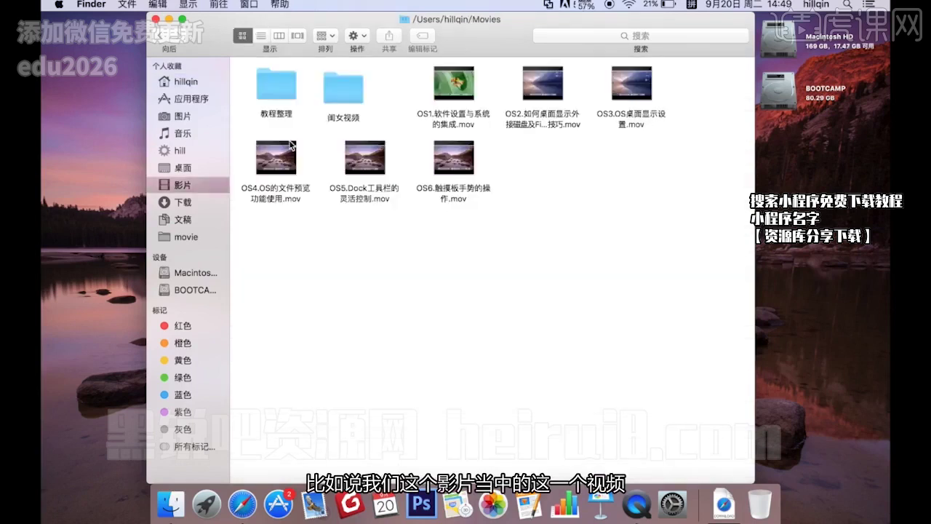
double_click(342, 91)
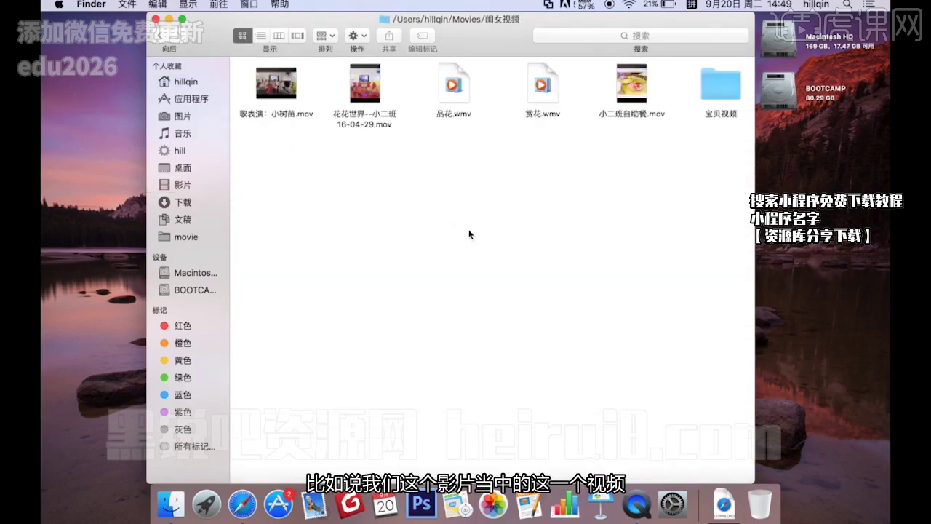
left_click(643, 116)
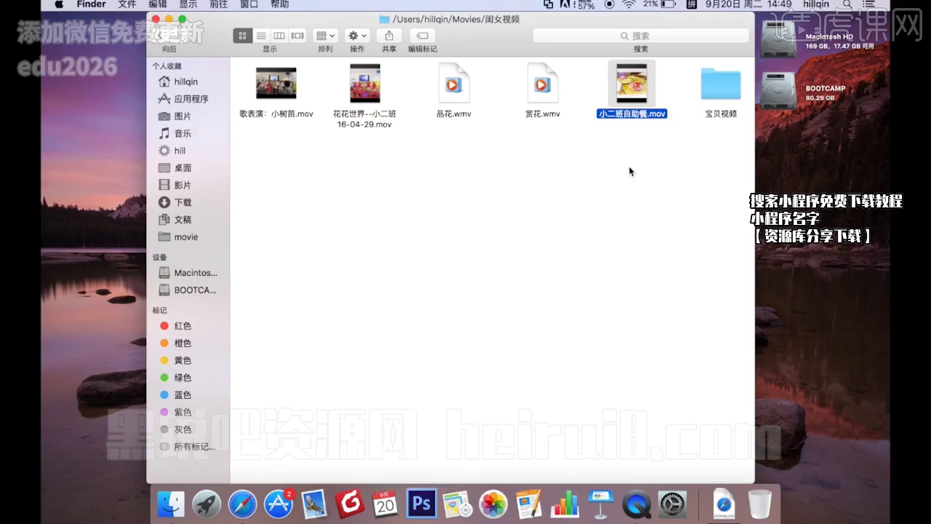
left_click(549, 106)
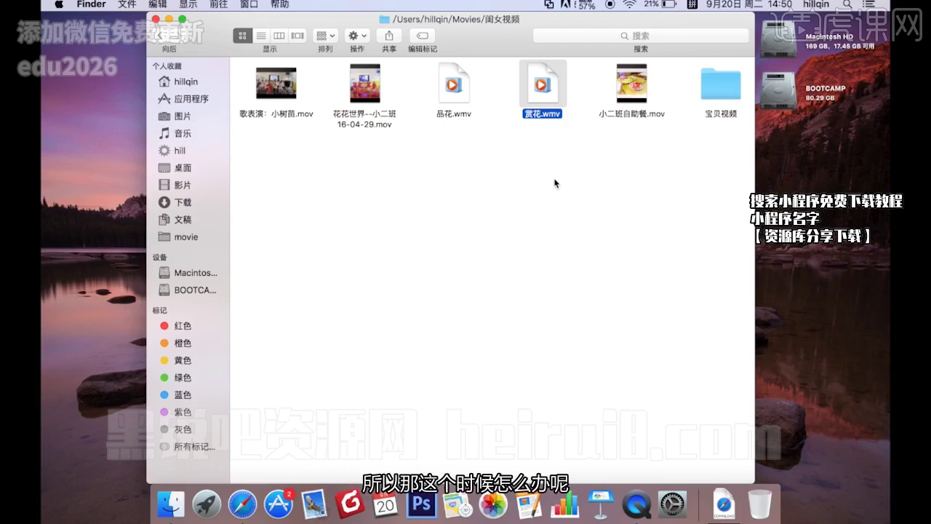
right_click(539, 82)
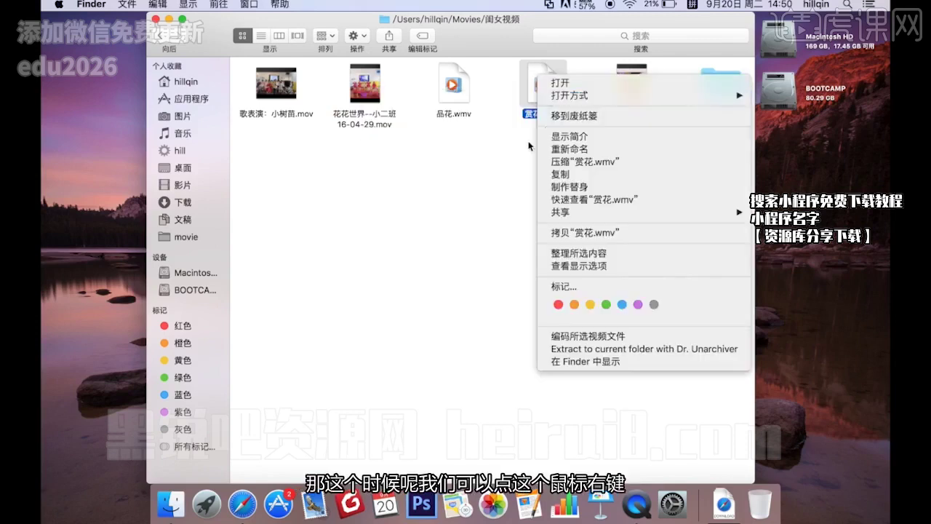
left_click(495, 181)
Try to open 品花.wmv with the default QuickTime Player.app.
left_click(454, 100)
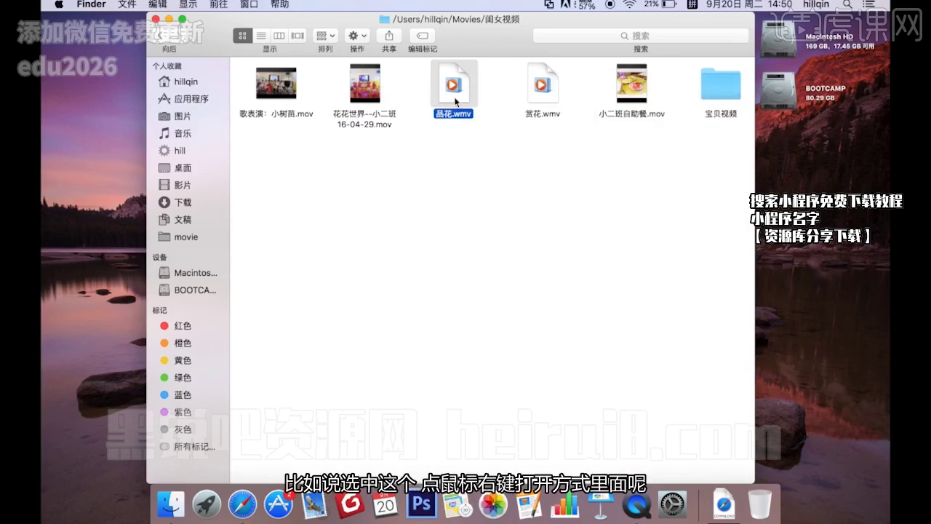
right_click(454, 101)
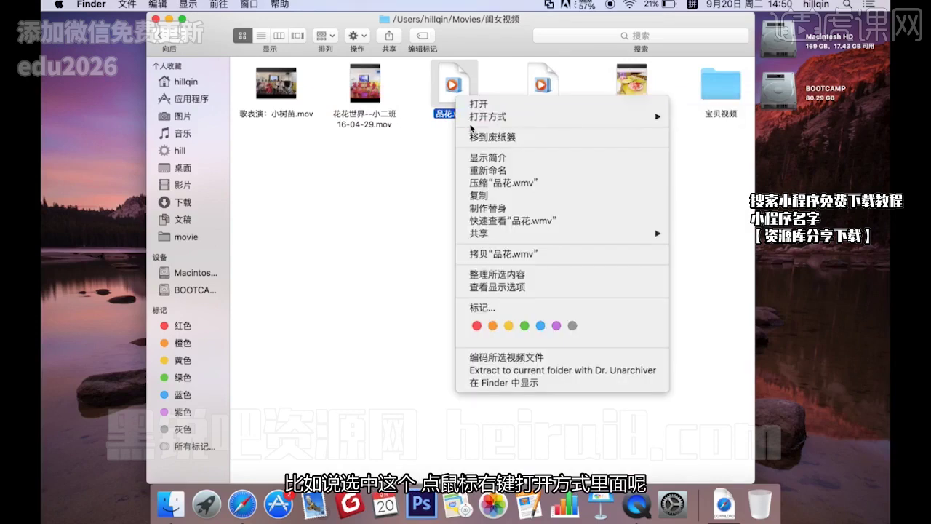
mouse_move(647, 116)
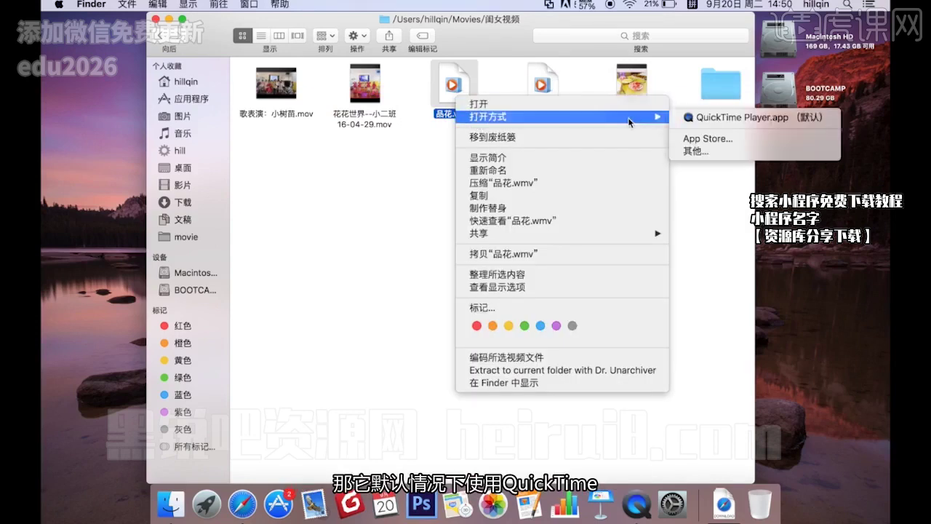
left_click(710, 118)
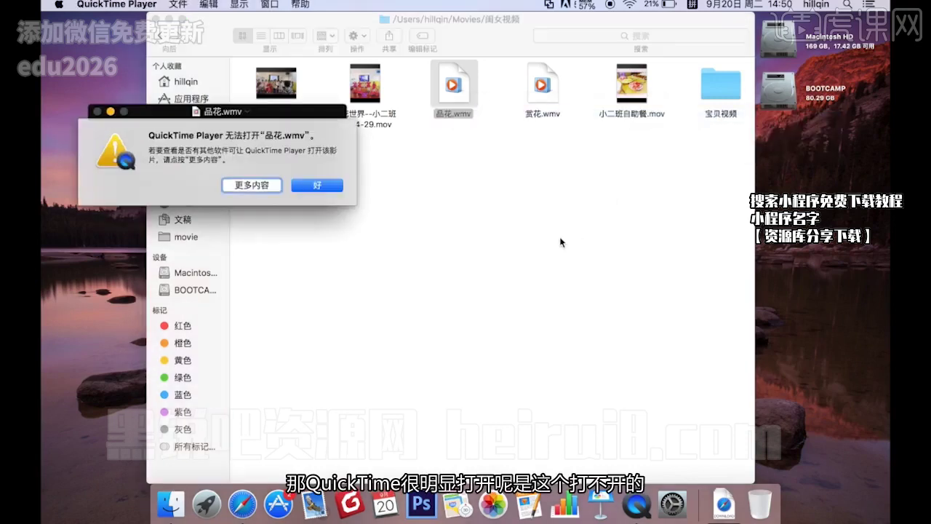
left_click(300, 187)
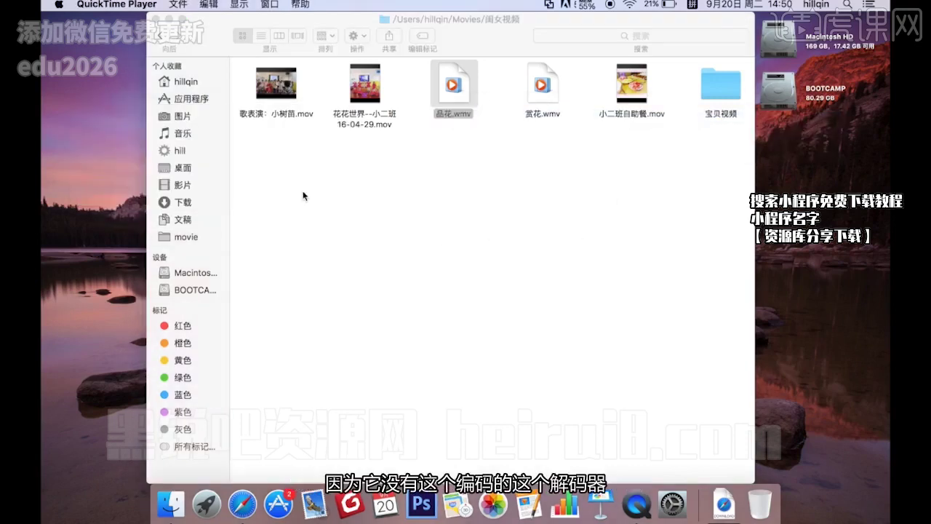
Open 品花.wmv with Media Player.app from the 应用程序 folder, choosing to always open it this way.
right_click(449, 94)
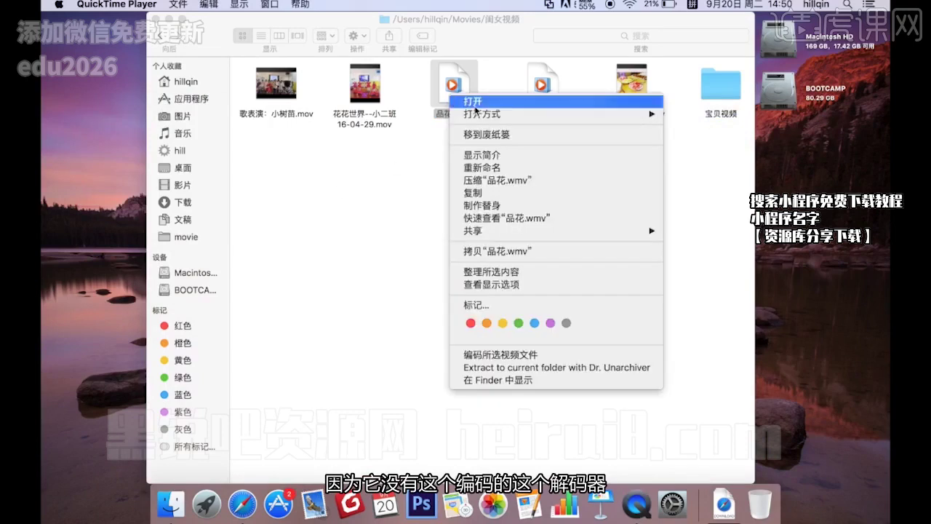
mouse_move(481, 114)
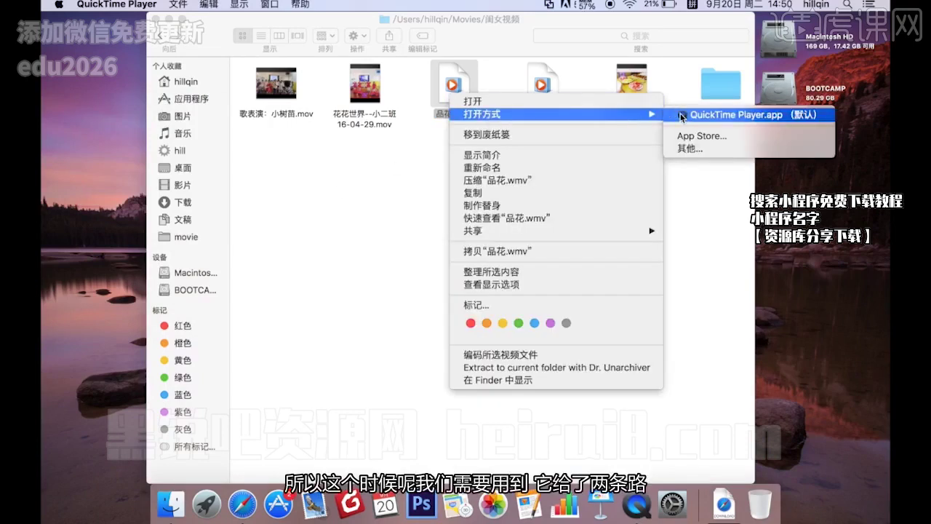
left_click(698, 147)
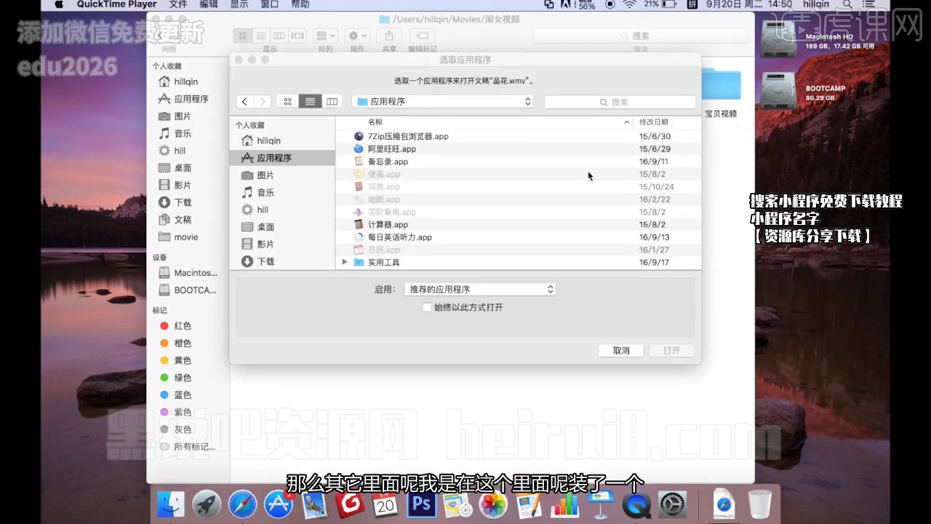
scroll(588, 175, "down", 10)
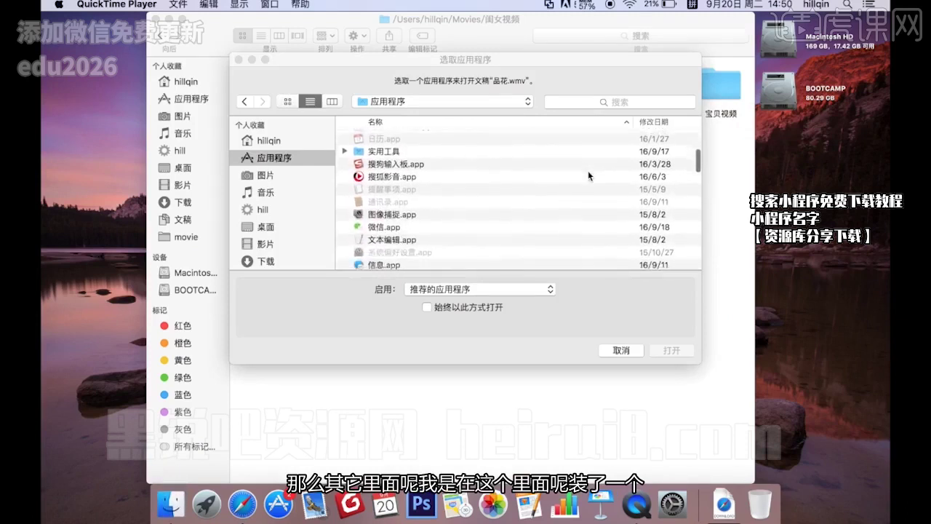
scroll(588, 175, "down", 3)
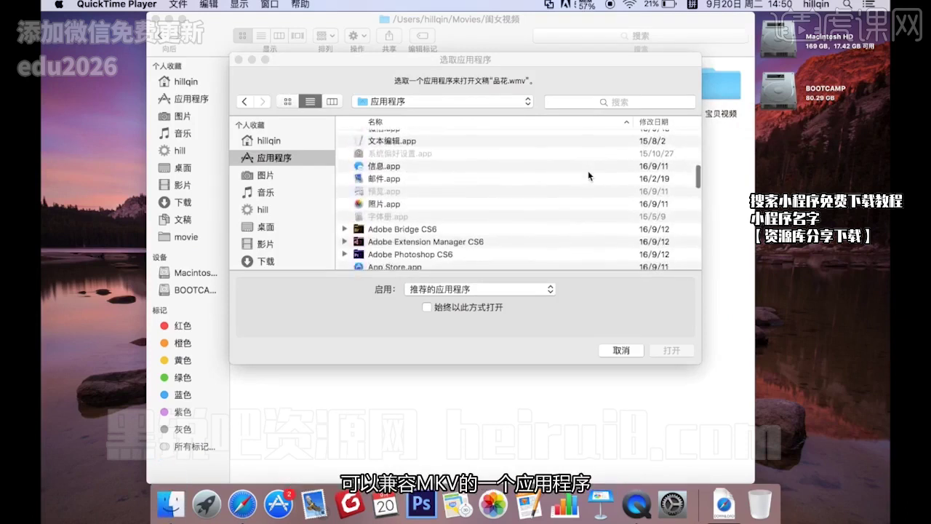
scroll(588, 175, "down", 5)
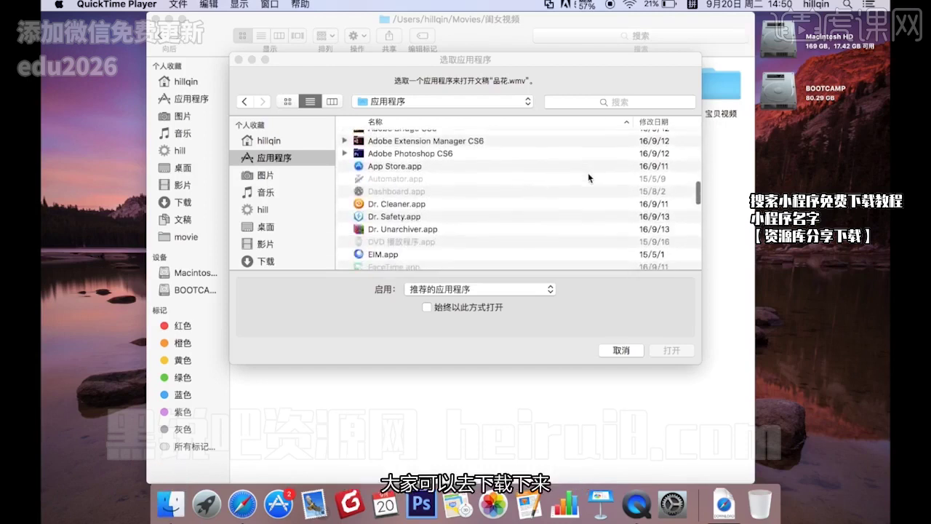
scroll(587, 175, "down", 6)
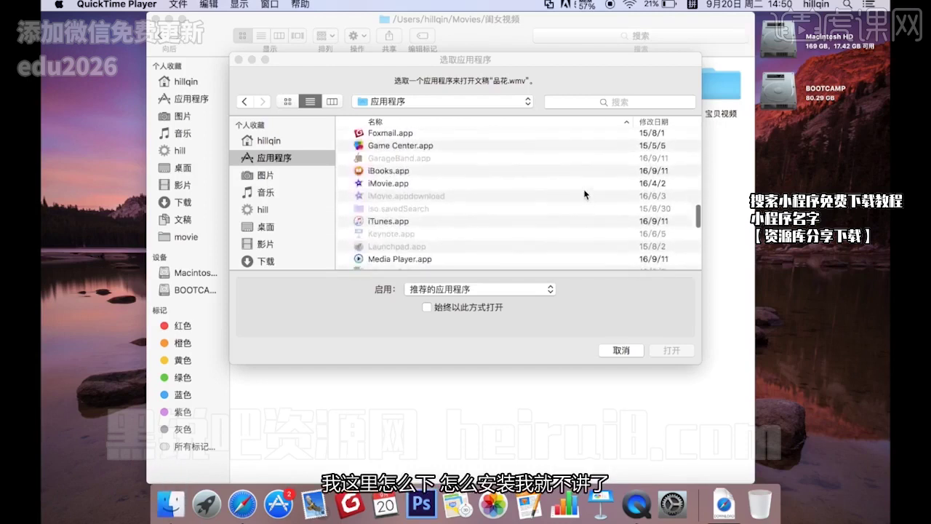
scroll(584, 194, "down", 1)
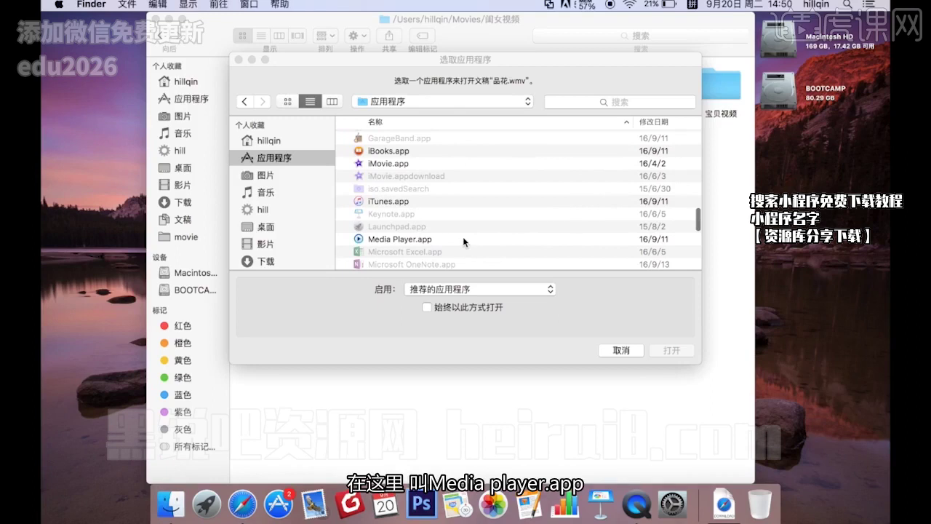
left_click(463, 238)
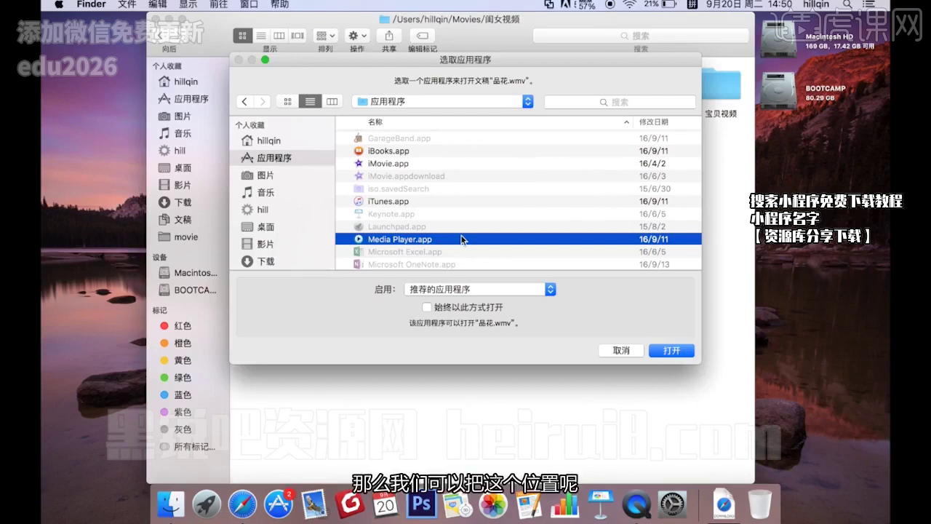
left_click(444, 309)
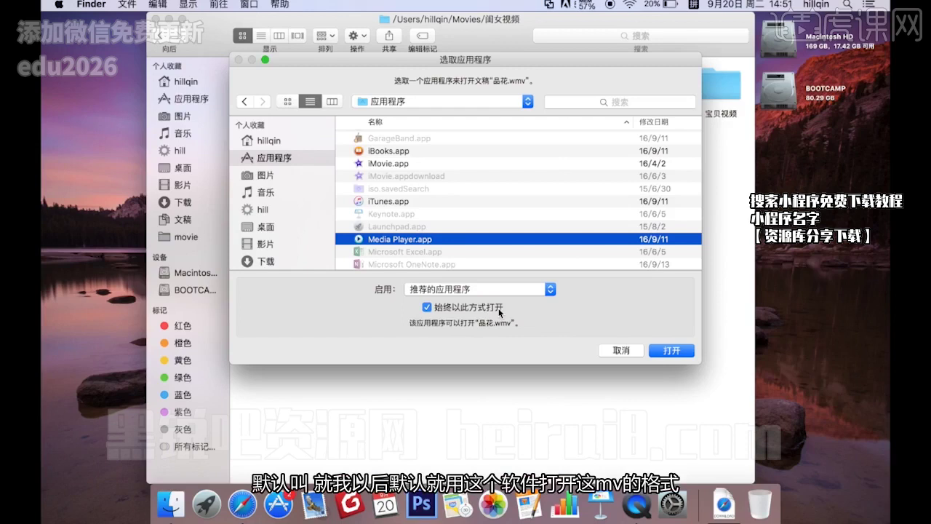
left_click(666, 350)
Play 品花.wmv again by choosing Media Player.app as the application to open it with.
right_click(454, 91)
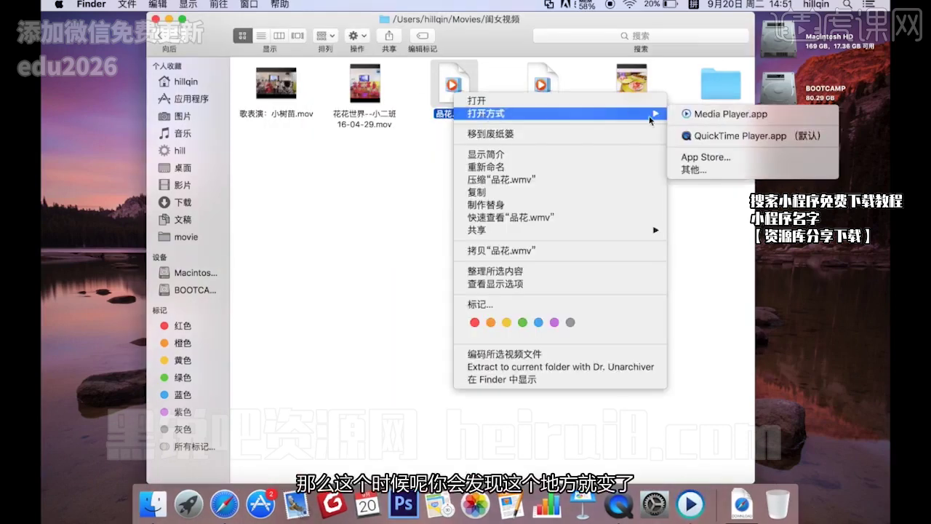
left_click(709, 116)
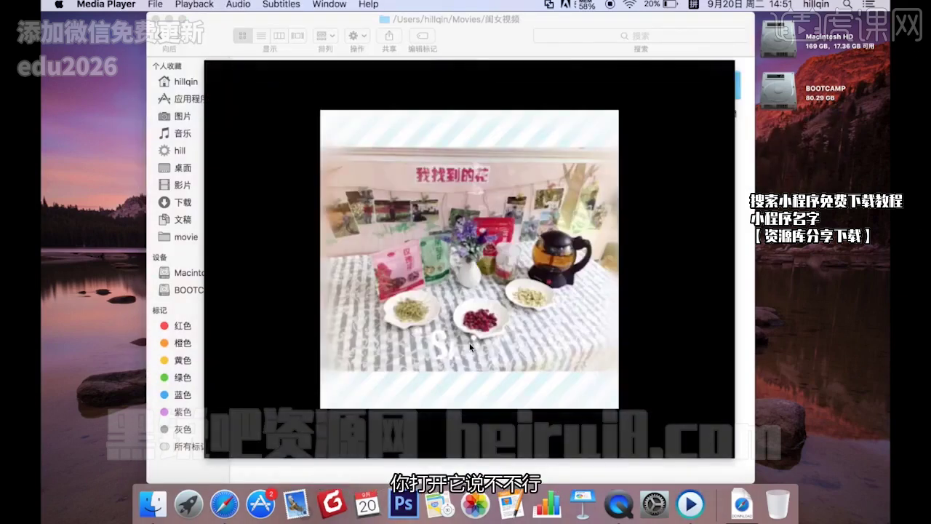
left_click(466, 431)
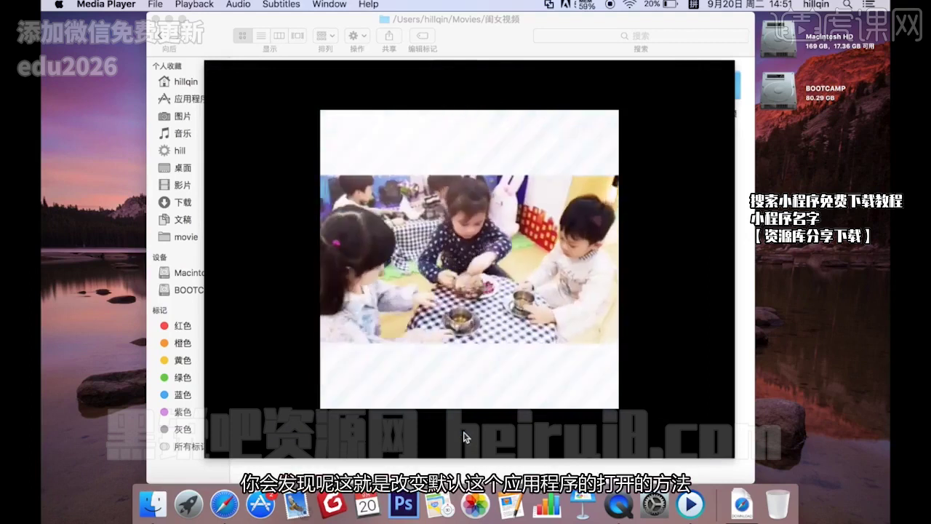
Skip the playing video ahead to about two thirds of its length, and close the player window.
mouse_move(323, 140)
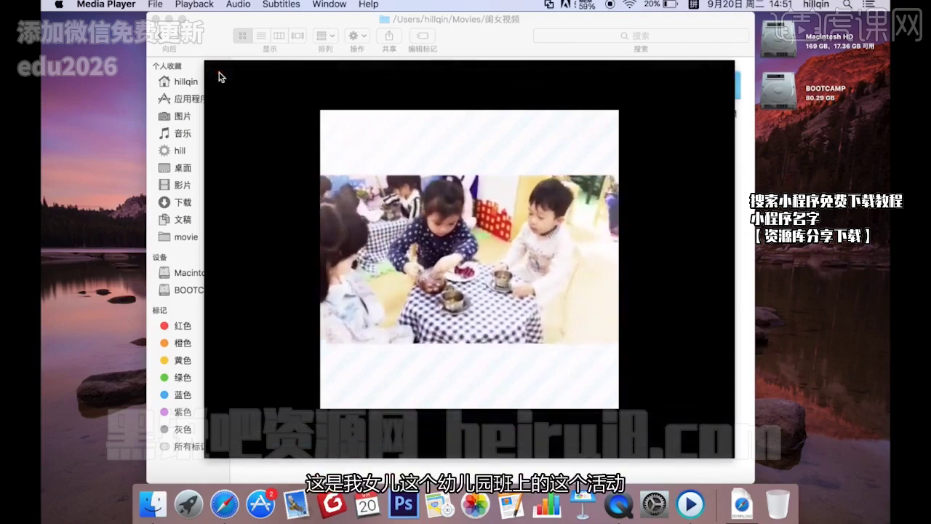
mouse_move(221, 77)
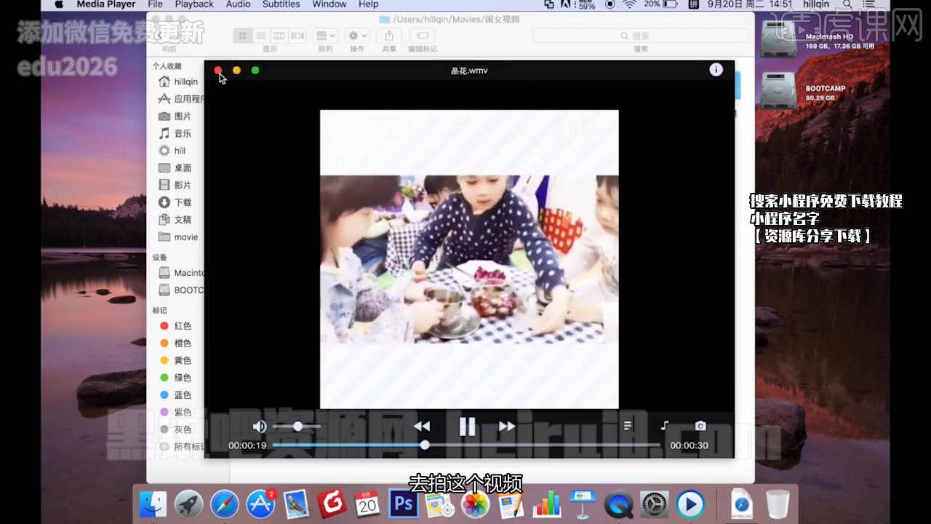
mouse_move(291, 143)
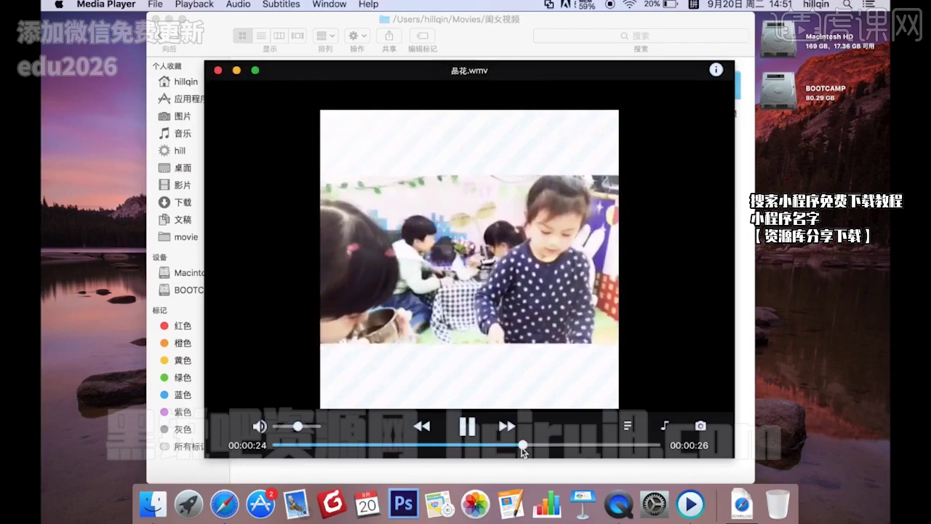
left_click(526, 445)
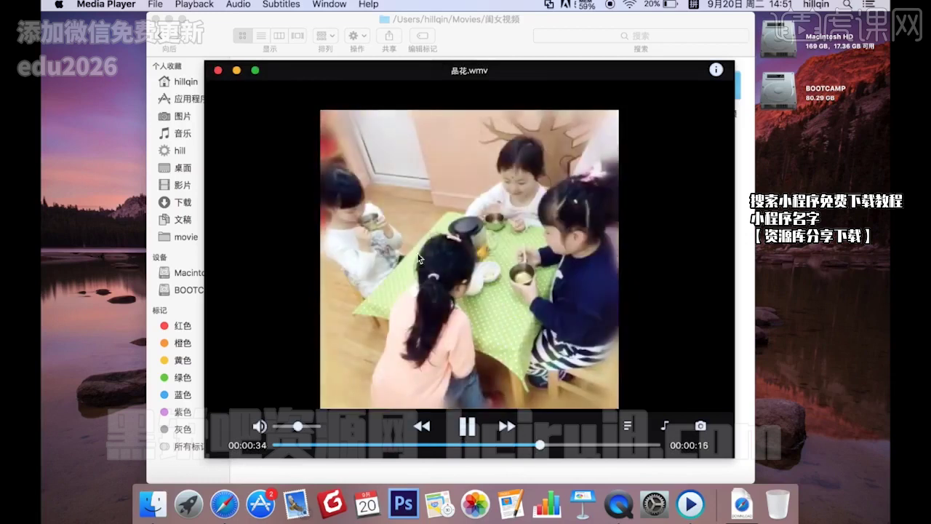
left_click(218, 69)
left_click(363, 178)
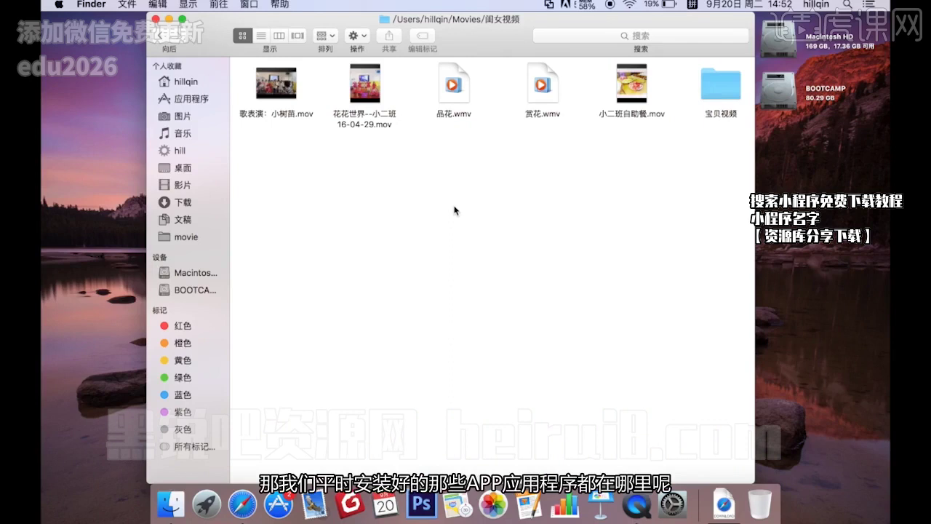
Examine the installed apps in the 应用程序 folder, including Microsoft Excel, OneNote, PowerPoint, Word and PDF Reader.
left_click(200, 101)
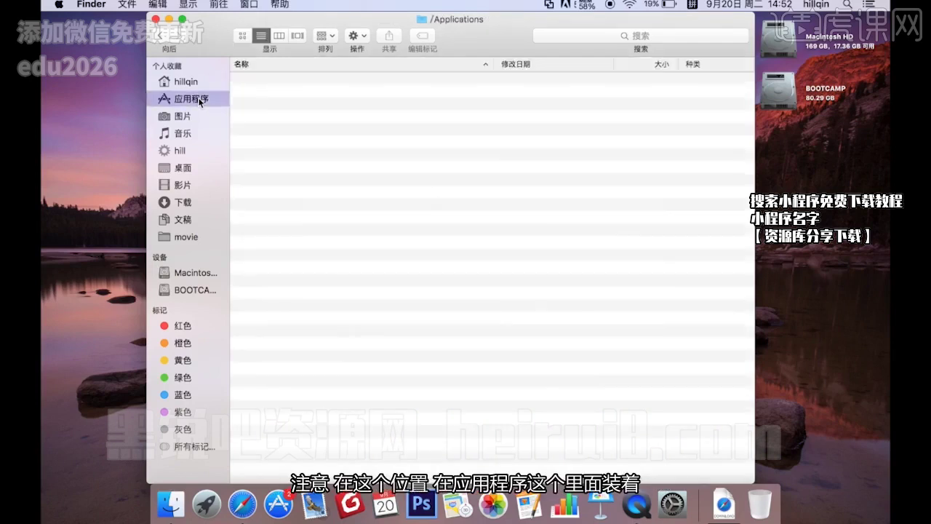
scroll(362, 141, "down", 4)
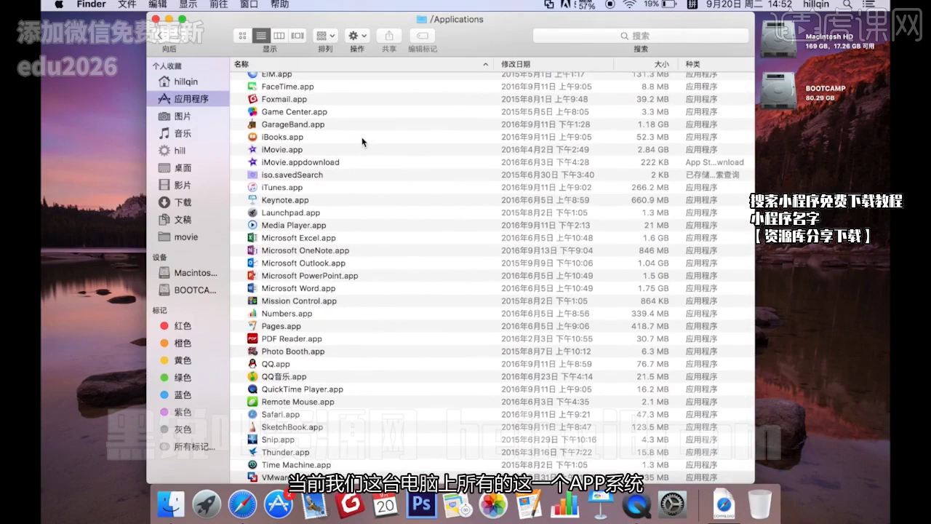
left_click(406, 237)
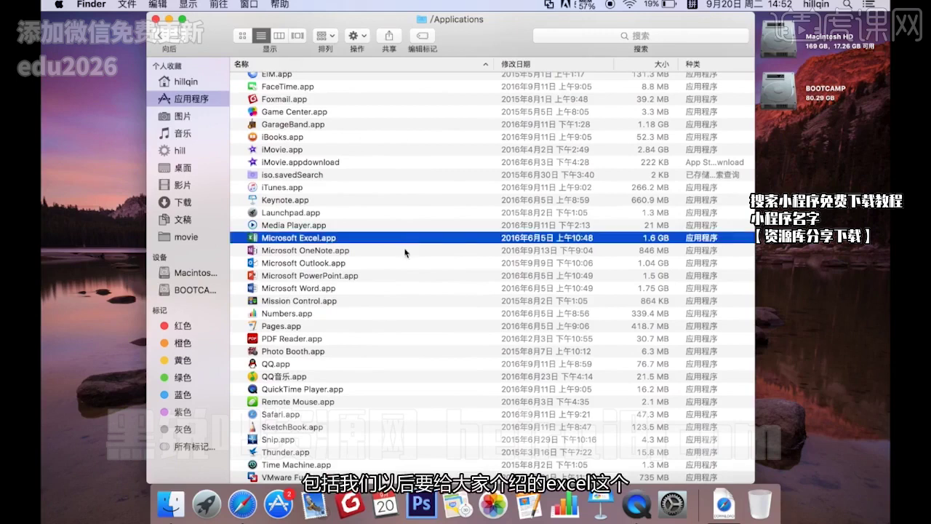
left_click(405, 252)
left_click(399, 277)
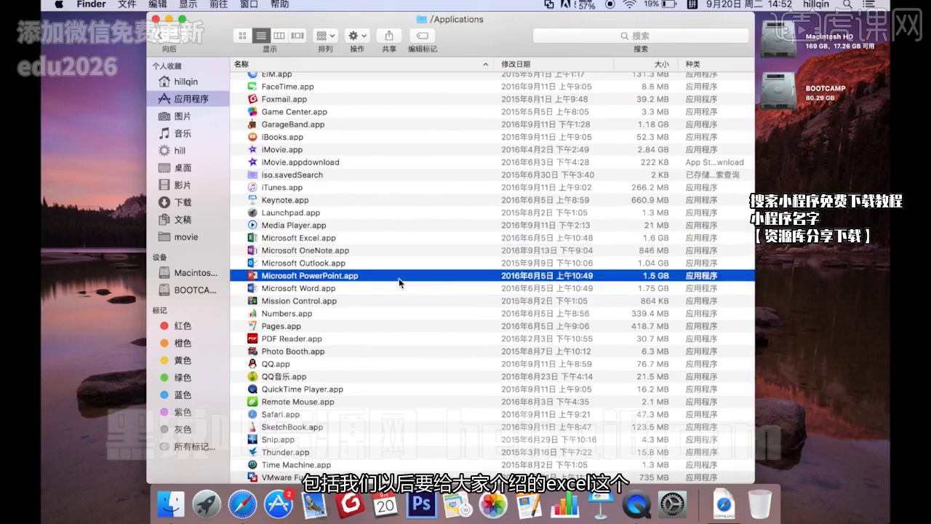
left_click(392, 291)
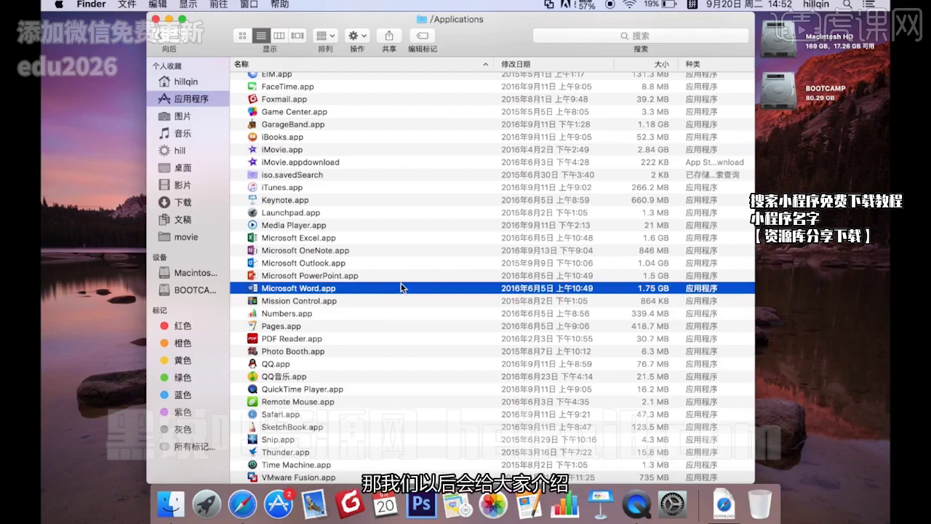
left_click(378, 340)
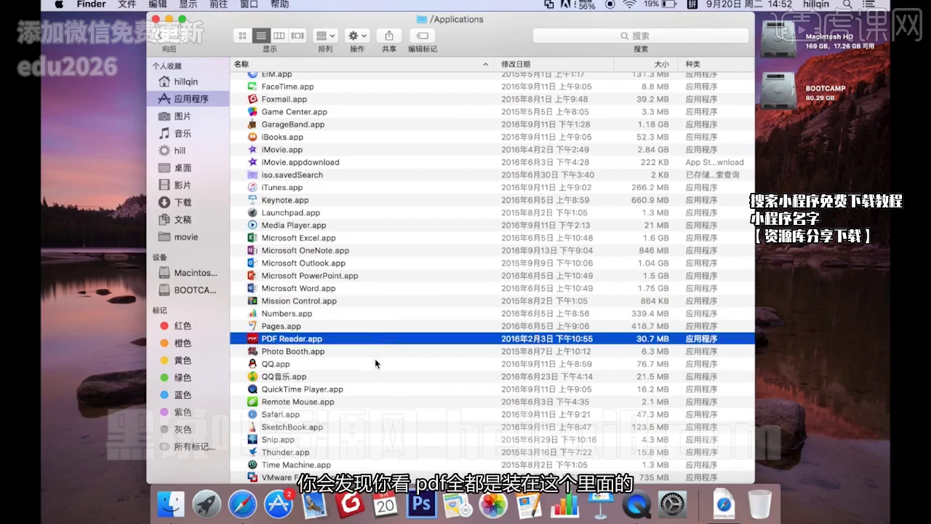
Look at the Photo Booth.app and QQ音乐.app entries in the 应用程序 folder, and close the folder window.
left_click(373, 363)
left_click(375, 351)
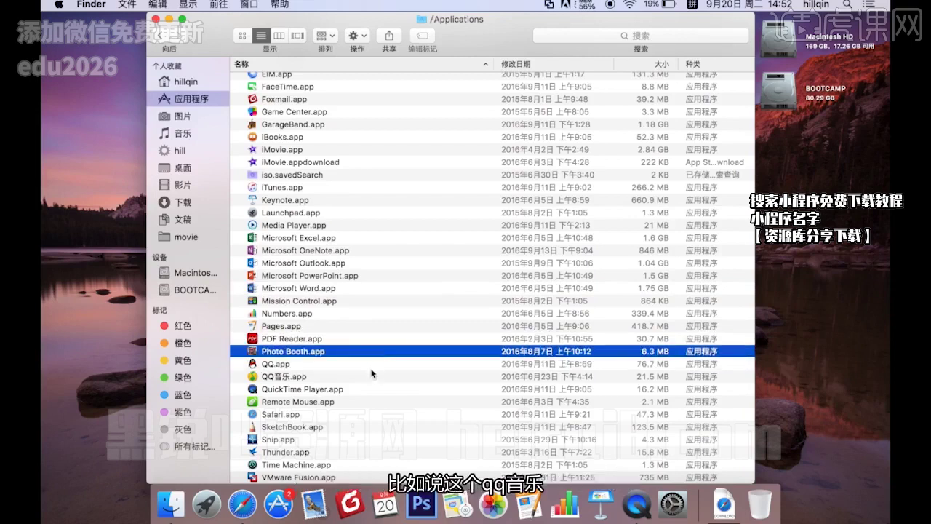
left_click(371, 377)
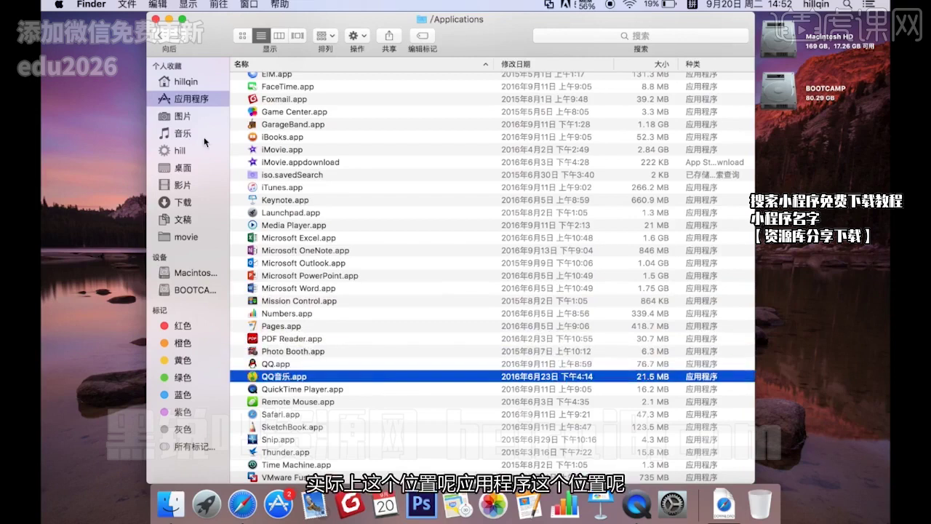
left_click(156, 20)
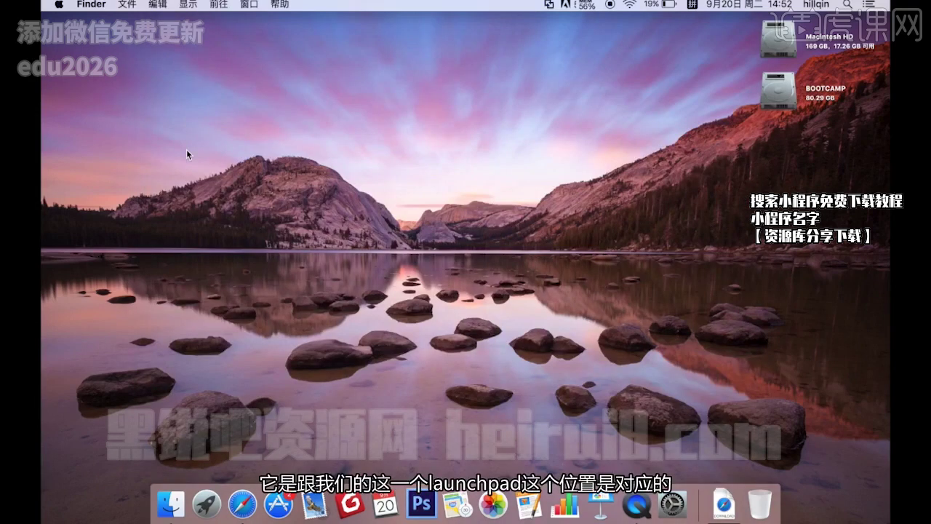
Look through both Launchpad pages of installed apps to compare them with the 应用程序 folder, and return to the desktop.
key("F4")
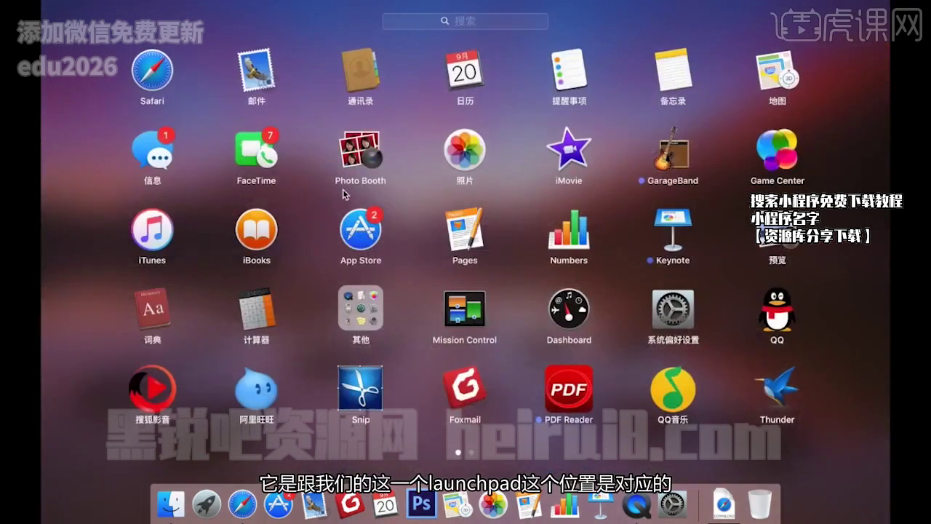
scroll(535, 213, "right", 1)
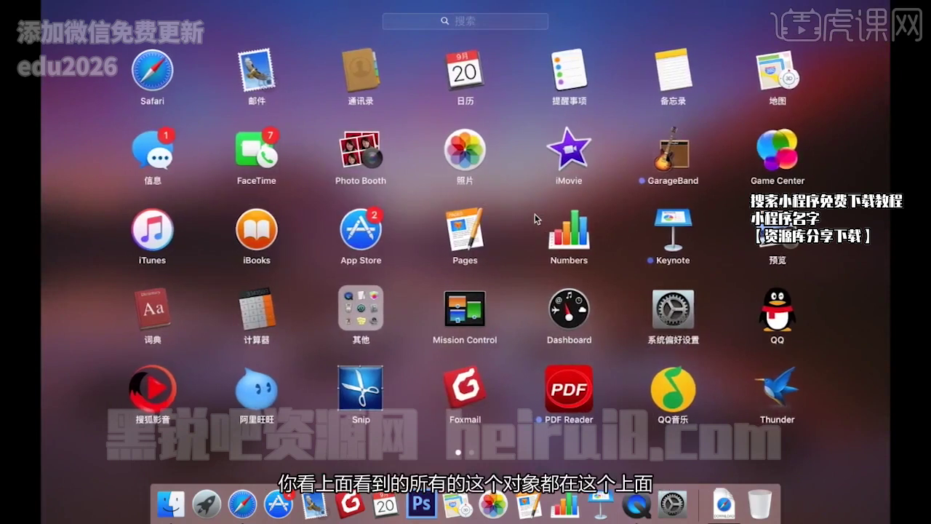
scroll(534, 214, "right", 3)
scroll(535, 213, "left", 3)
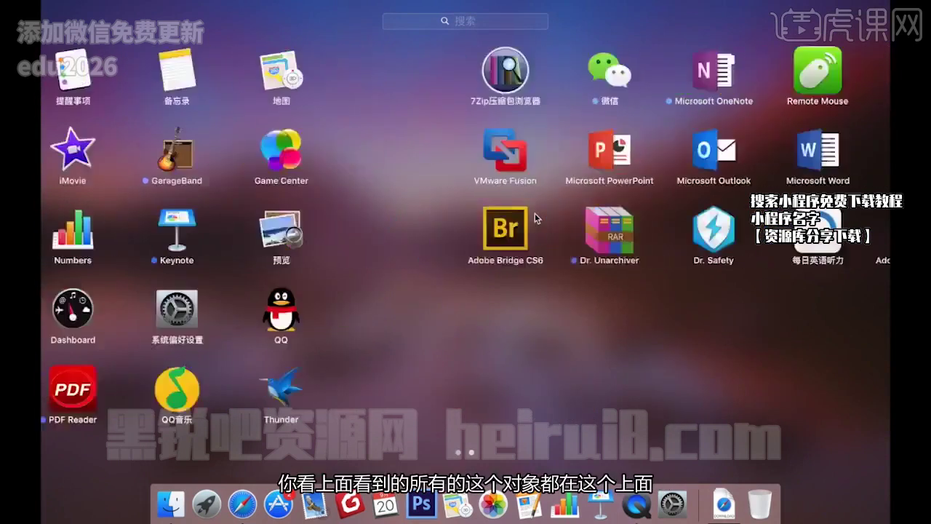
left_click(75, 166)
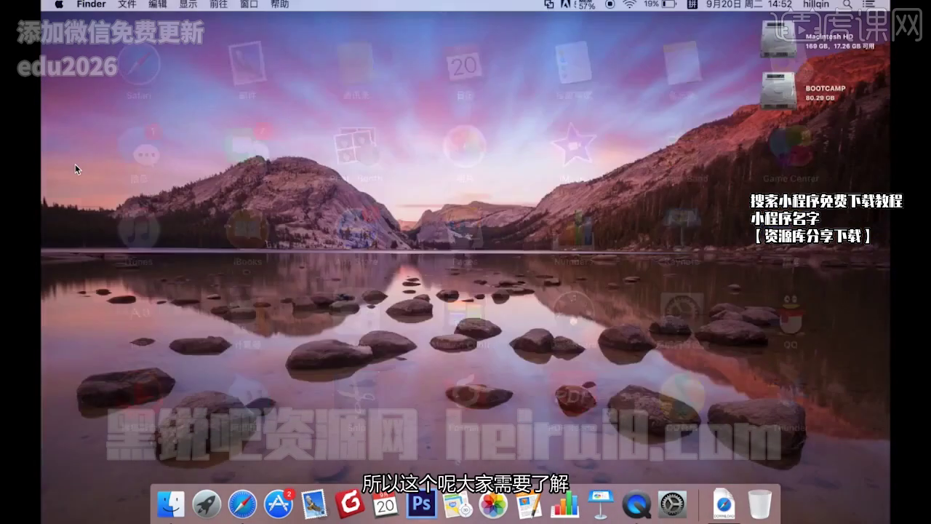